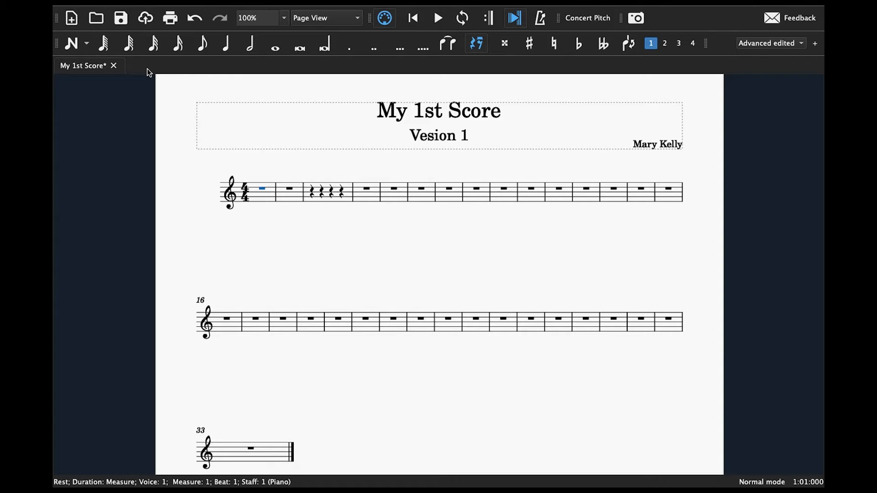
- Enter quarter notes G4 on beat 1 and F4 on beat 3 of measure 1, leaving beat 2 as a rest
click(73, 48)
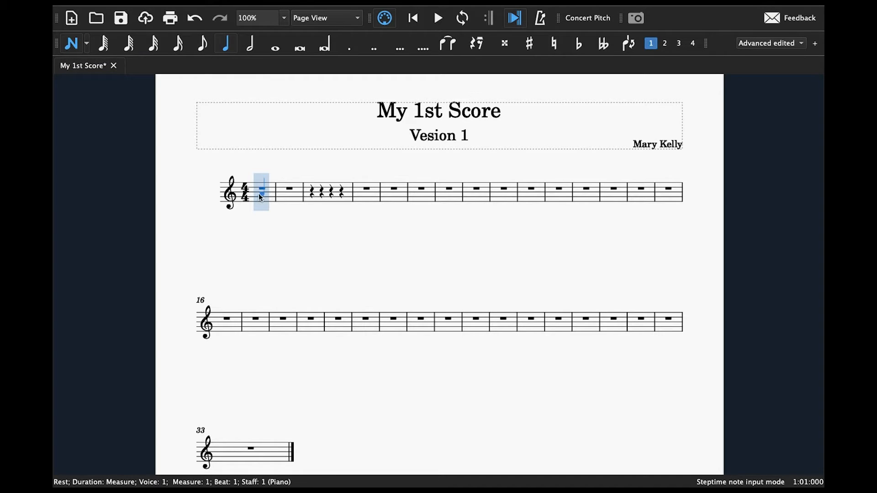
click(257, 198)
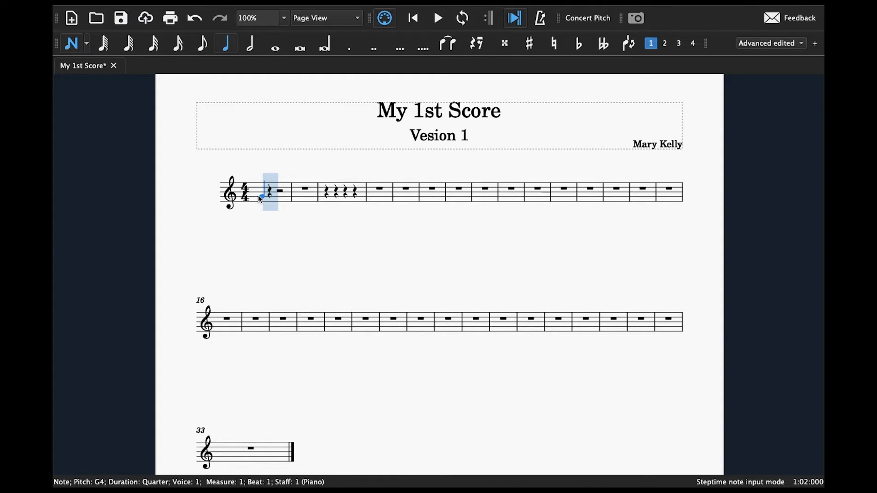
key(Right)
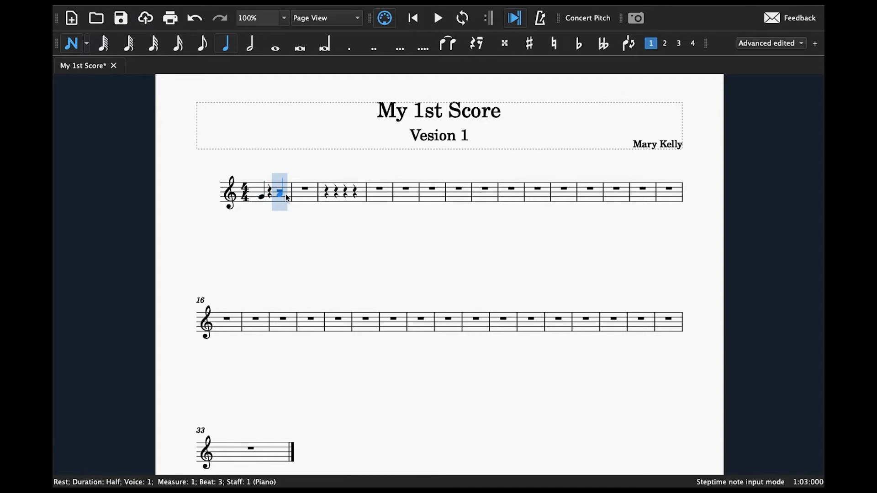
click(288, 201)
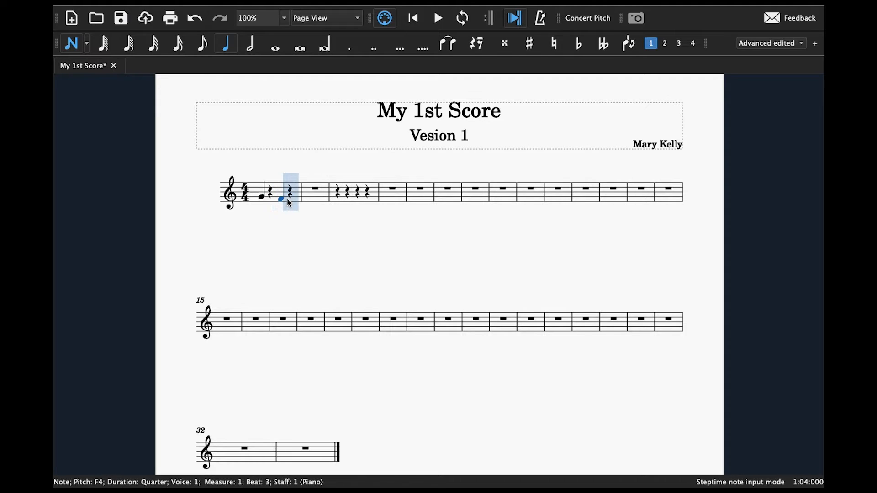
- Add quarter notes to measure 2: B4 on beat 1 and A4 on beats 3 and 4
click(312, 194)
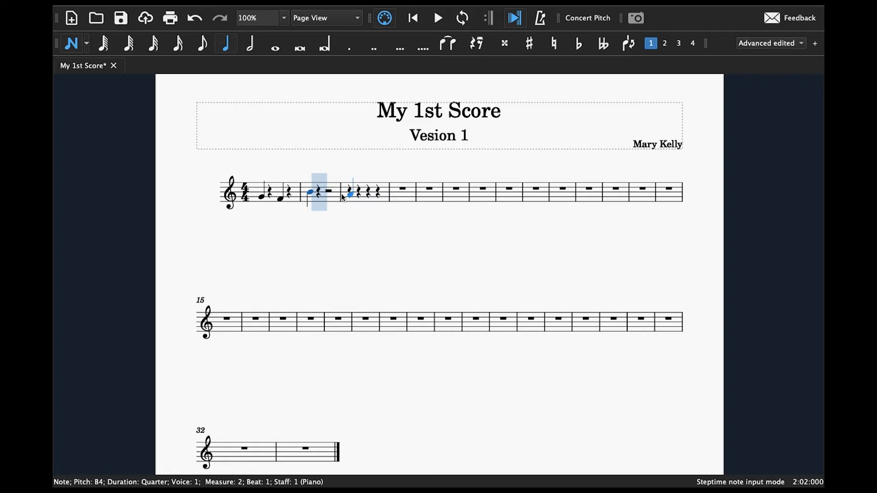
click(329, 194)
click(340, 194)
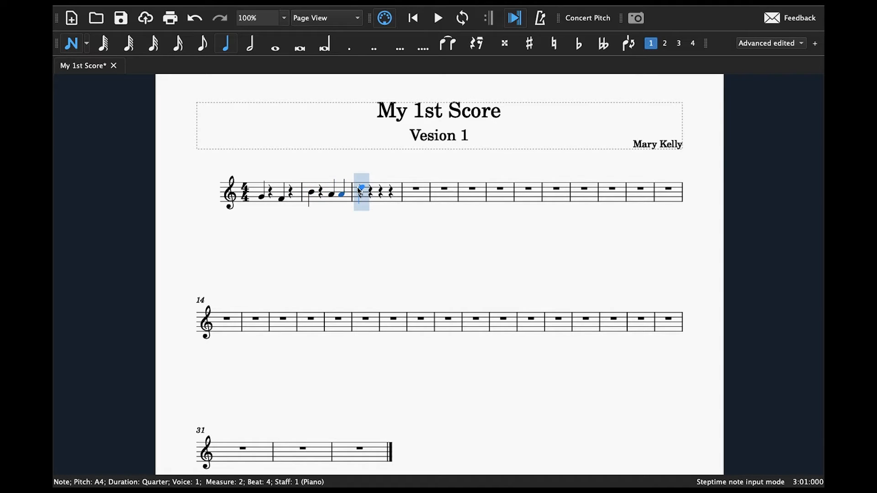
- Fill measure 3 with quarter notes C5, B4, F4 and G4, and add a quarter-note C5 on beat 1 of measure 4
click(359, 189)
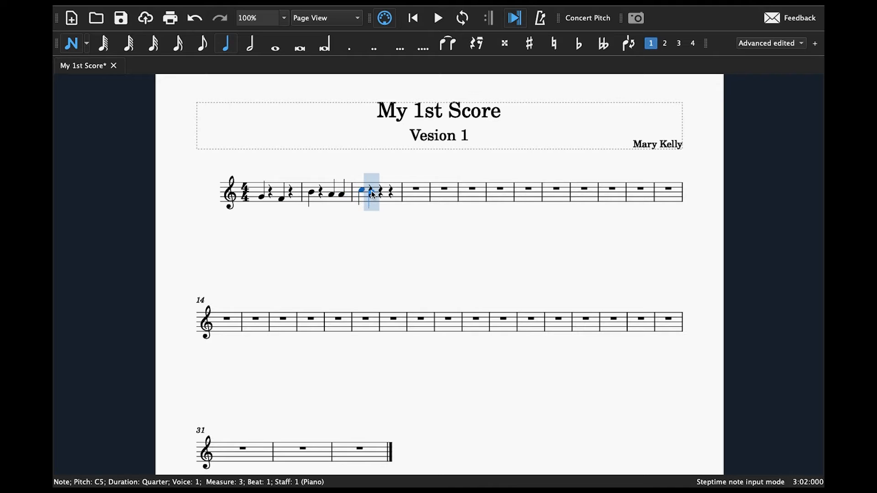
click(373, 193)
click(381, 199)
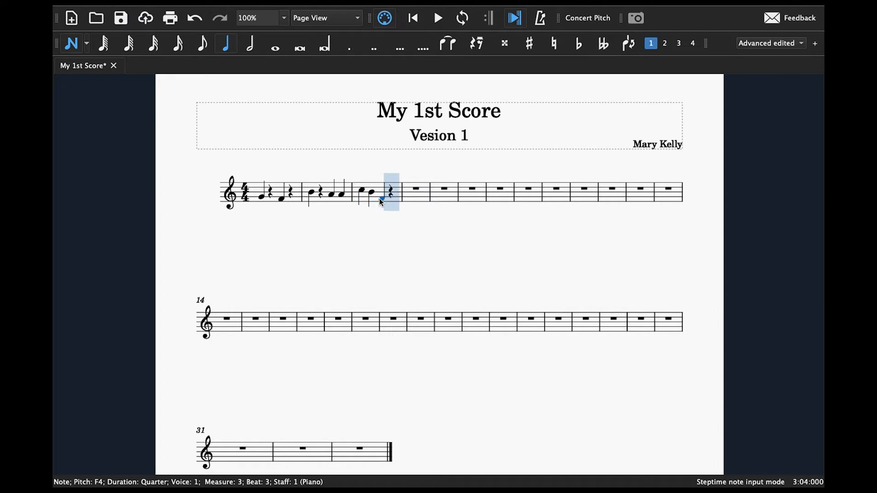
click(392, 197)
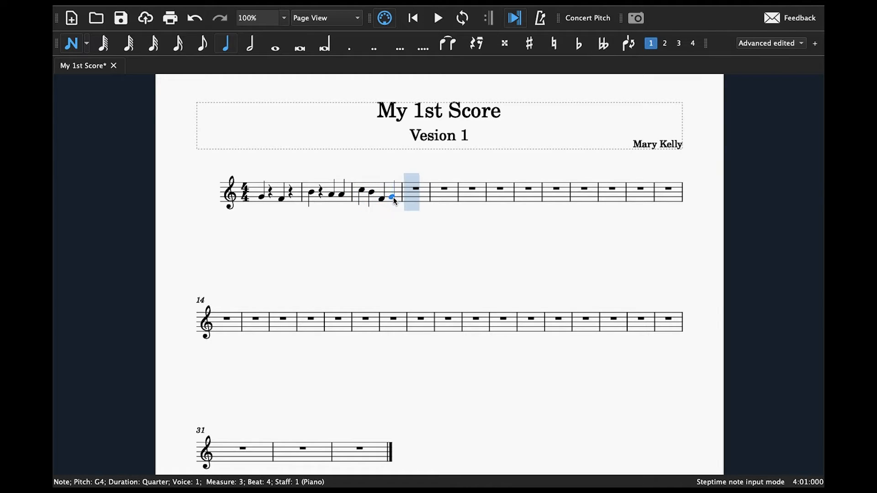
click(427, 192)
key(Escape)
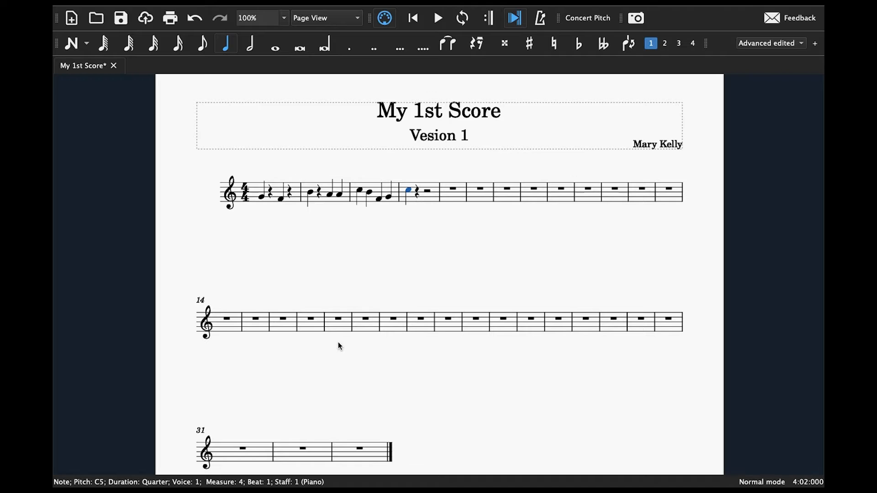
- Remove all the empty measures from measure 5 to the end of the score
click(362, 457)
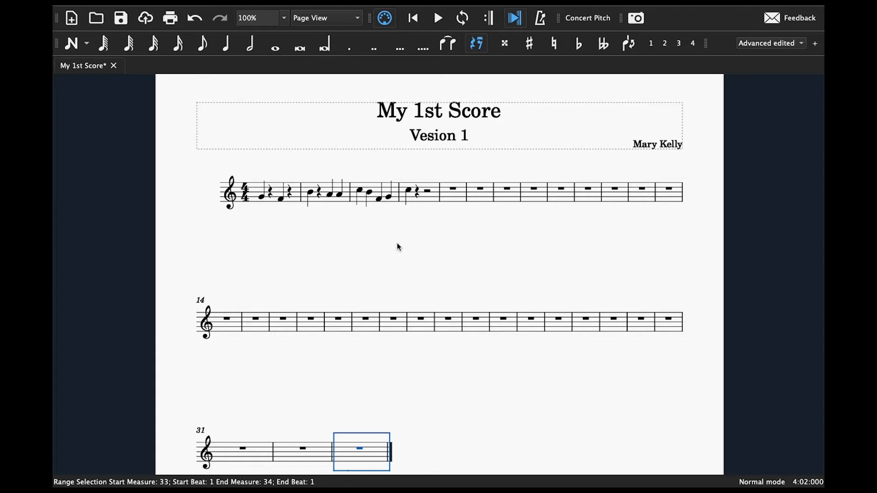
shift+click(450, 199)
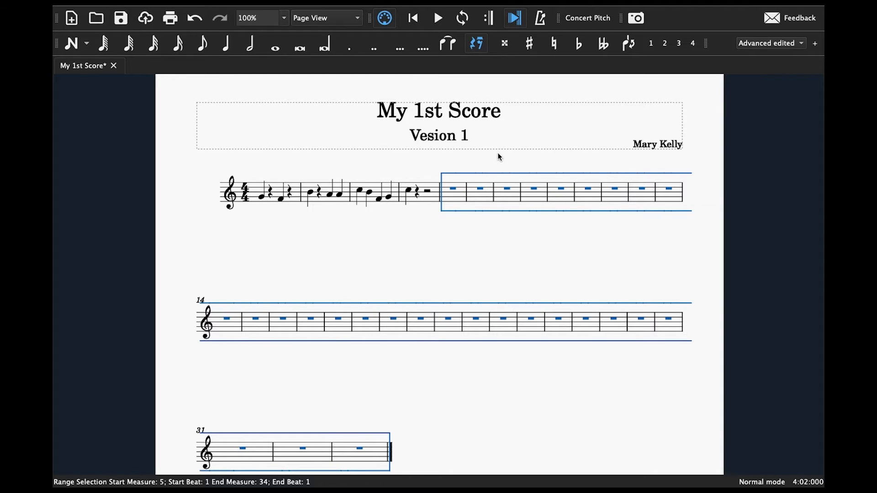
right_click(461, 192)
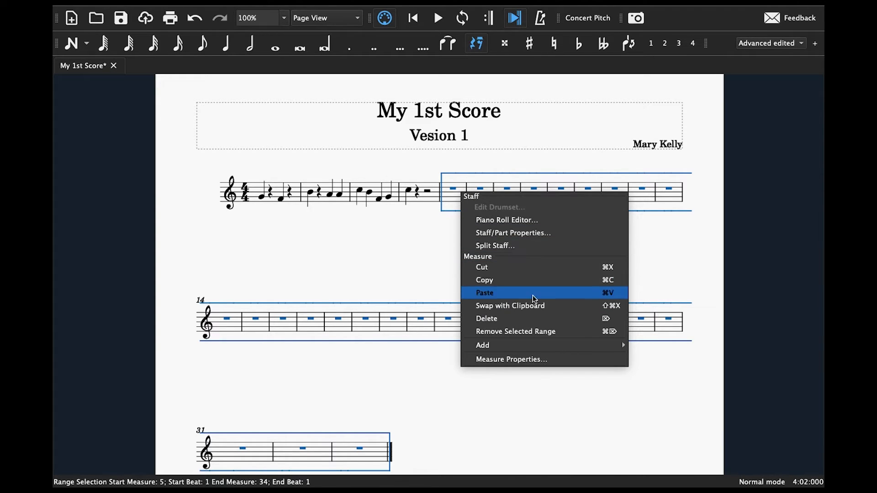
click(535, 338)
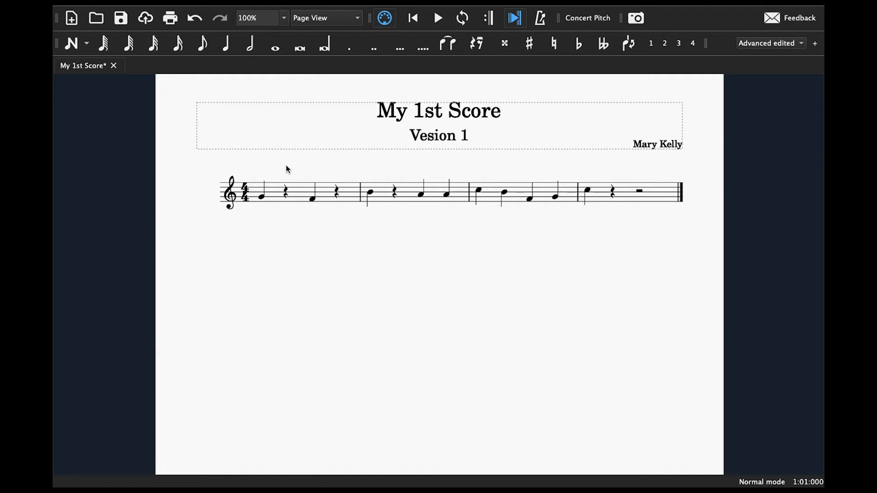
- Add the lyric "lyrics" under the first note of measure 1
click(262, 199)
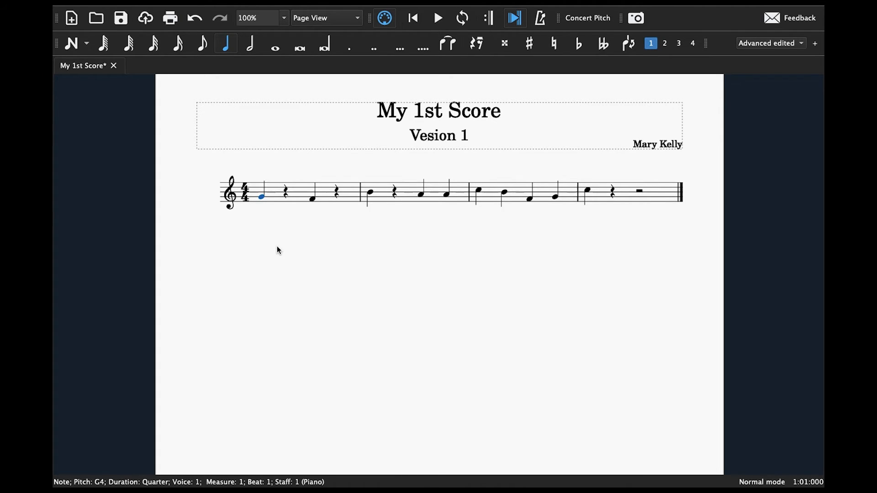
key(ctrl+l)
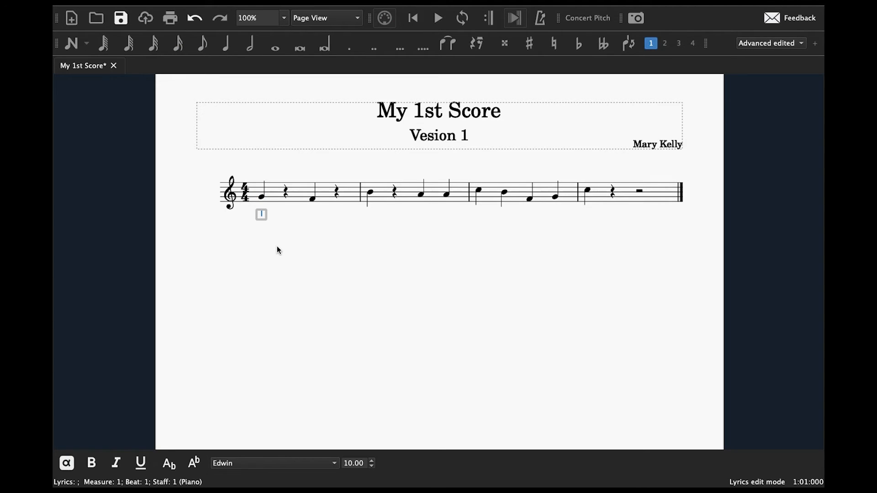
text(lyrics)
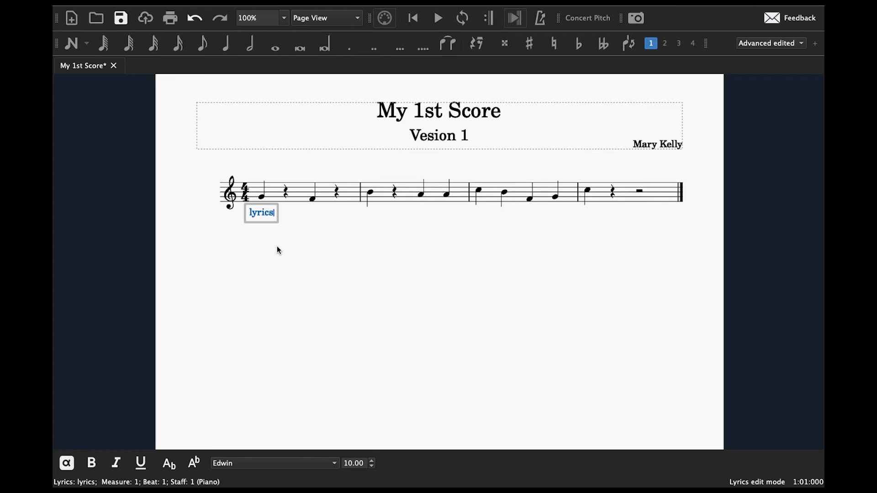
key(space)
key(space)
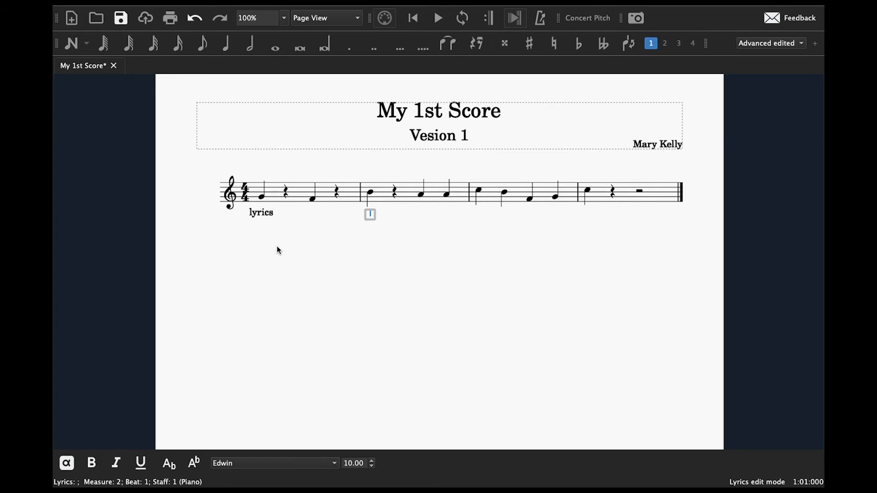
key(Escape)
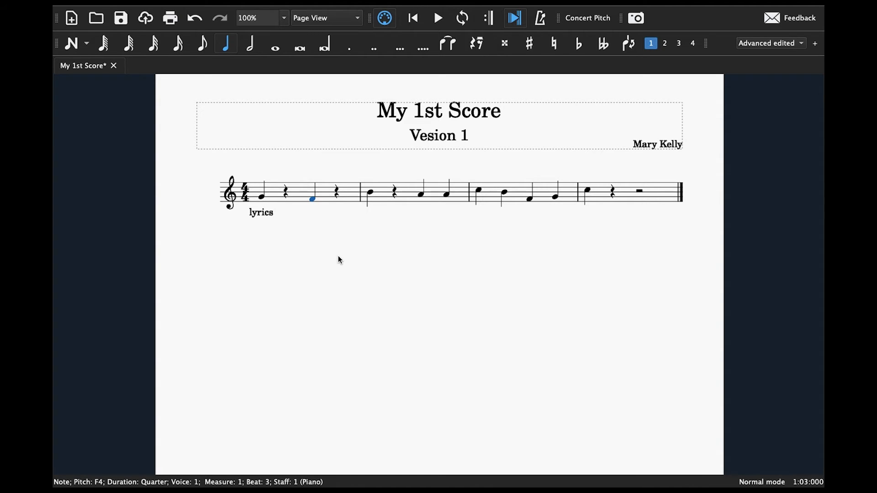
- Add the lyric "lyrics" under the F4 note on beat 3 of measure 1
key(ctrl+l)
text(lyrics)
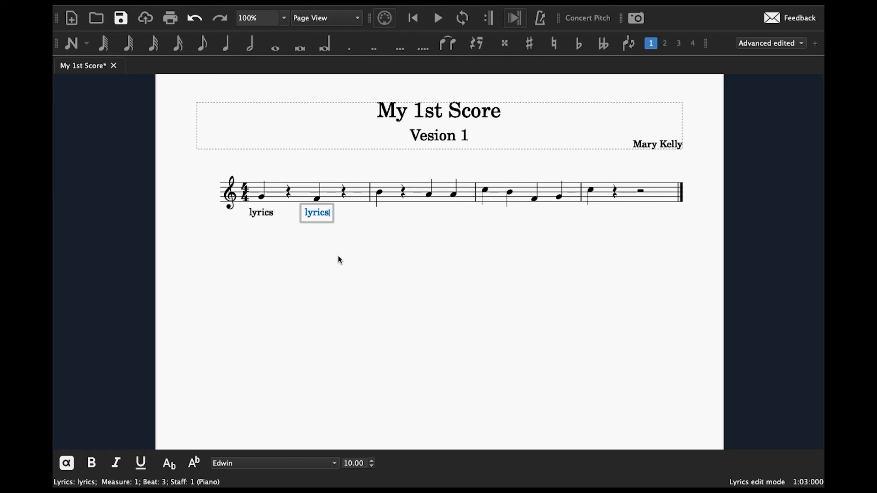
- Continue the lyrics through measure 2, entering "lyrics" under each of its three notes
key(space)
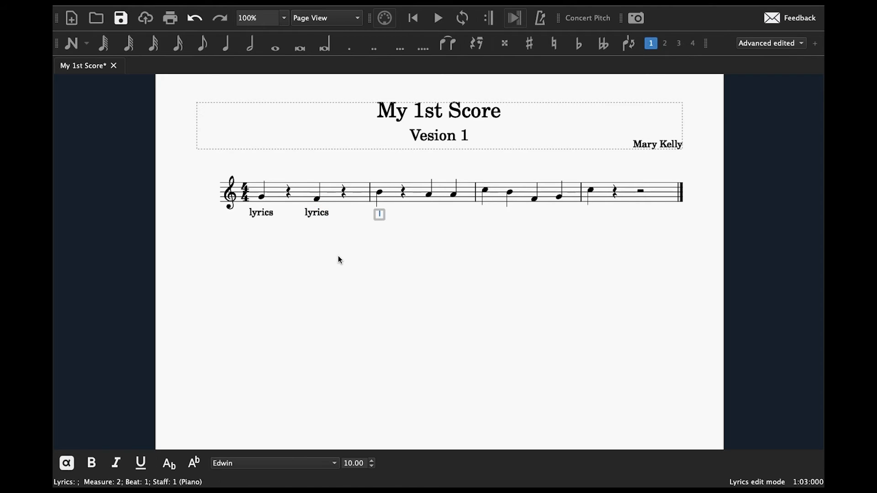
text(lyrics)
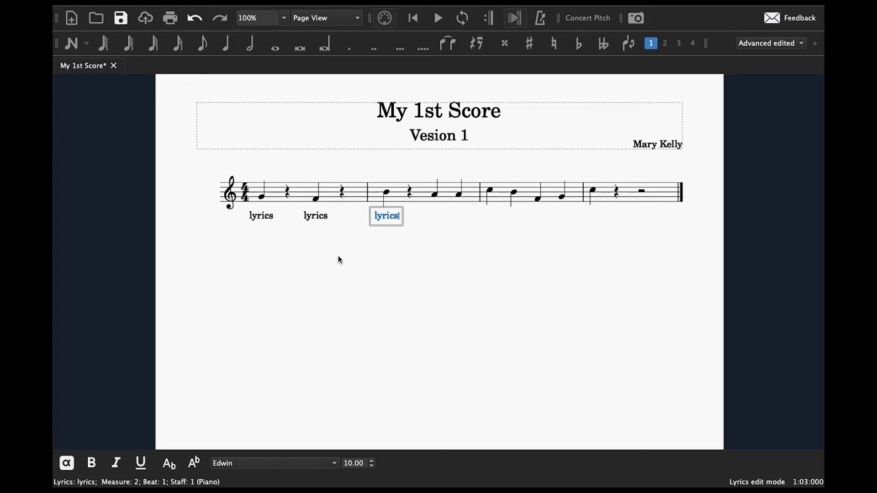
key(space)
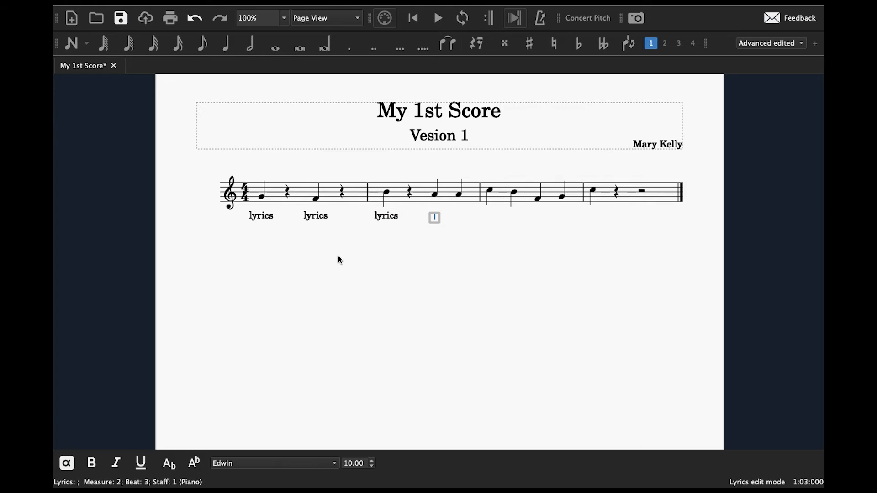
text(lyrics)
key(space)
text(lyrics)
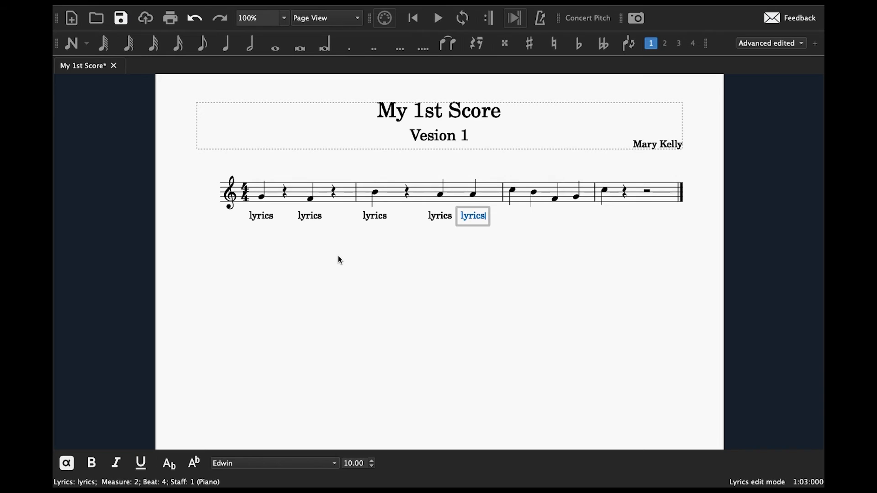
- Enter the lyric "lyrics" under each of the four notes in measure 3
key(space)
text(lyrics)
key(space)
text(lyrics)
key(space)
text(lyrics)
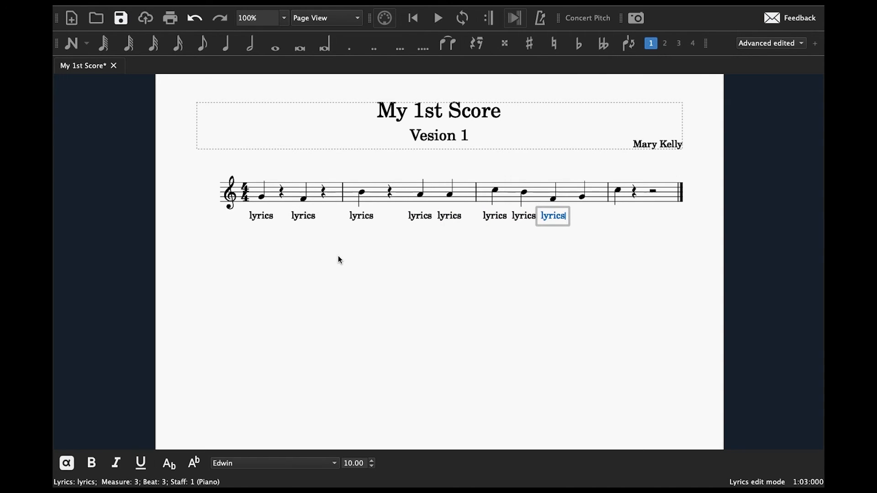
key(space)
text(lyrics)
- Enter the lyric "lyrics" under the note in measure 4 and finish lyric entry
key(space)
text(l)
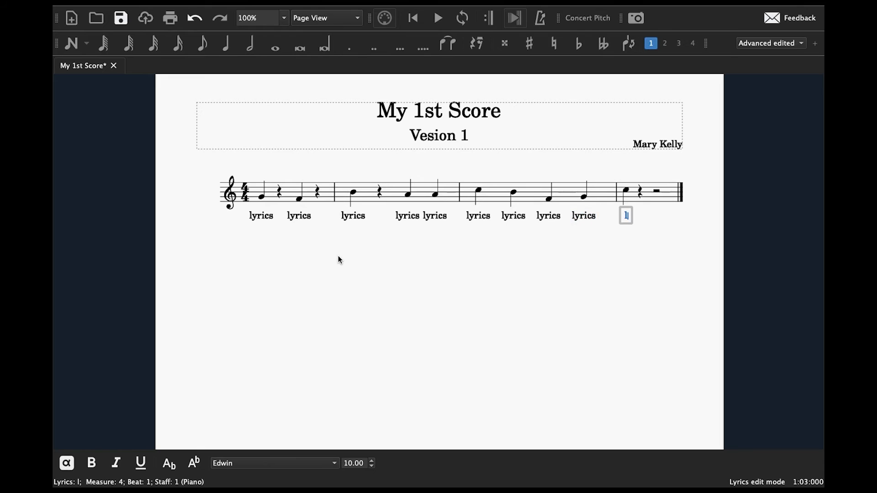
text(yrics)
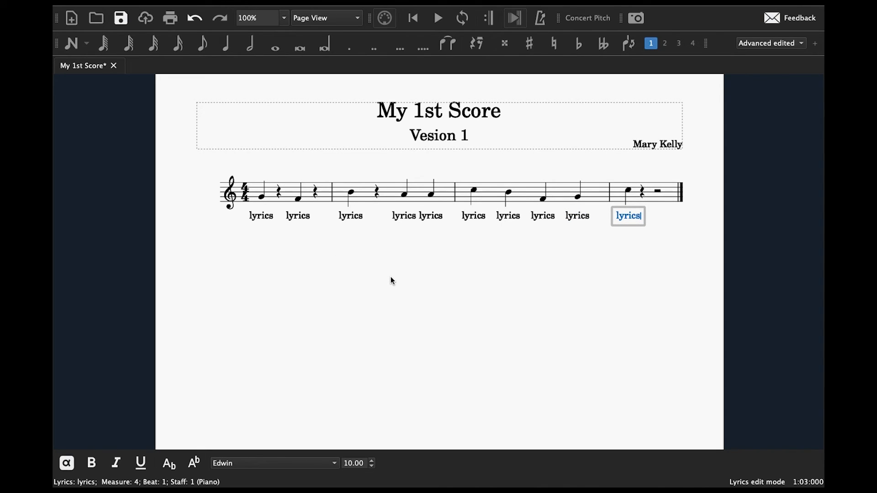
key(Escape)
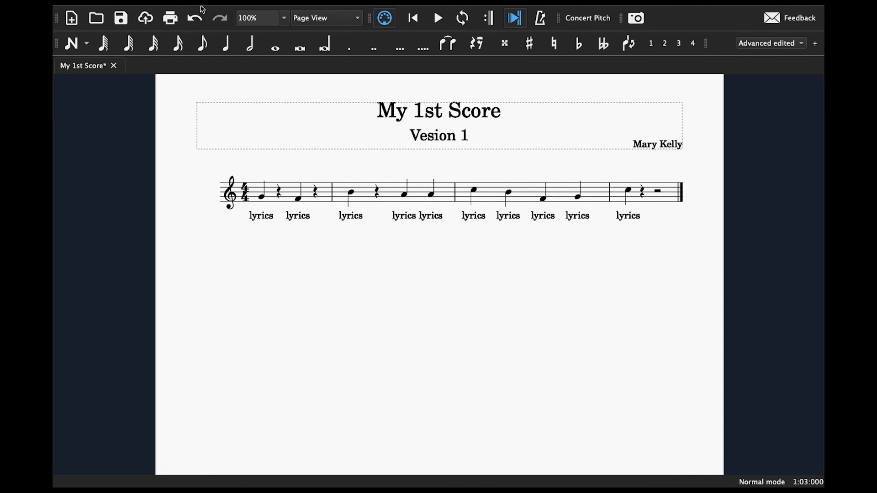
- Show the Palettes beside the score and collapse the Key Signatures palette
click(188, 13)
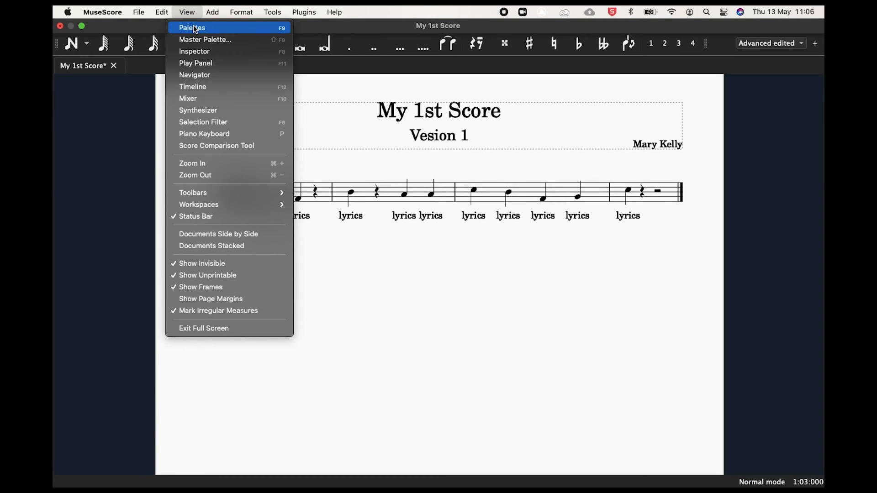
click(193, 27)
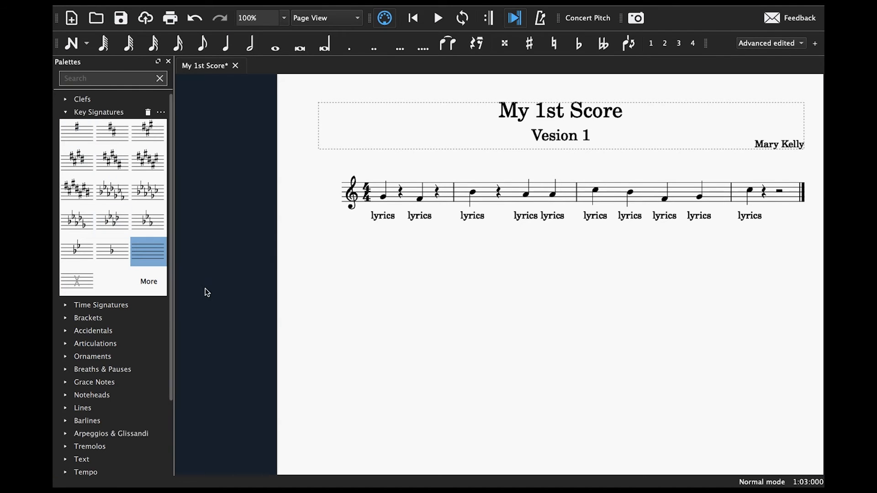
mouse_move(224, 9)
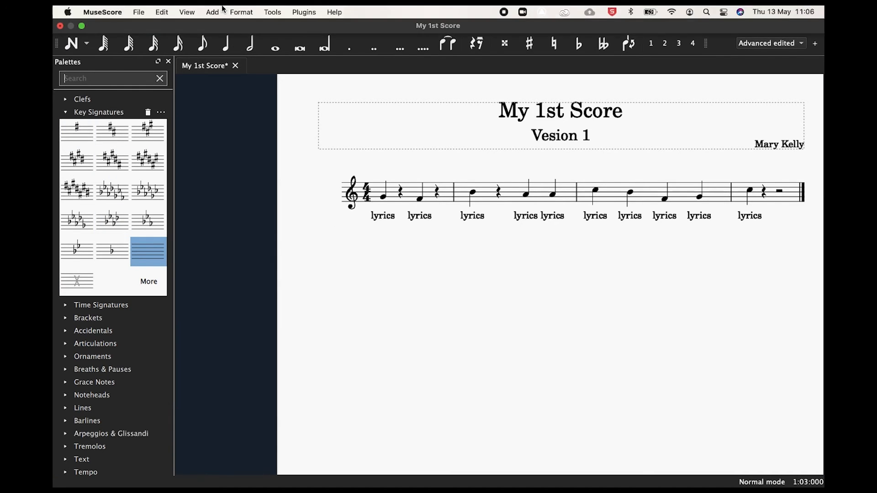
click(188, 13)
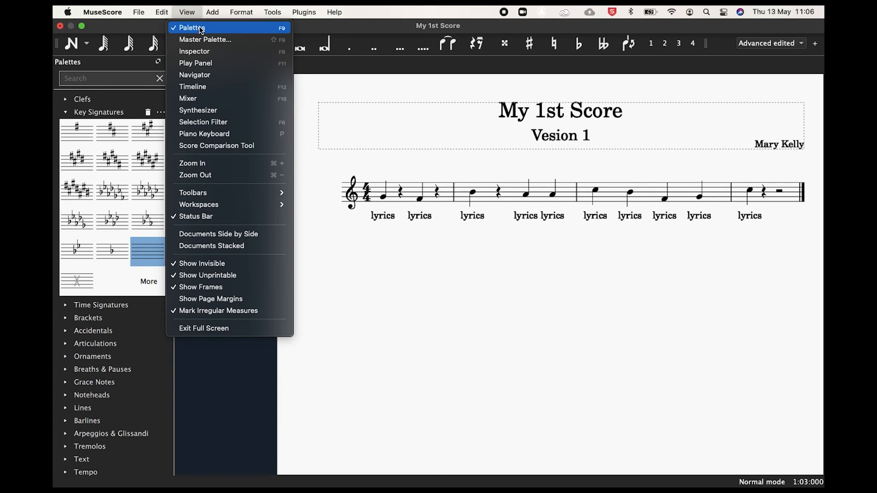
click(423, 291)
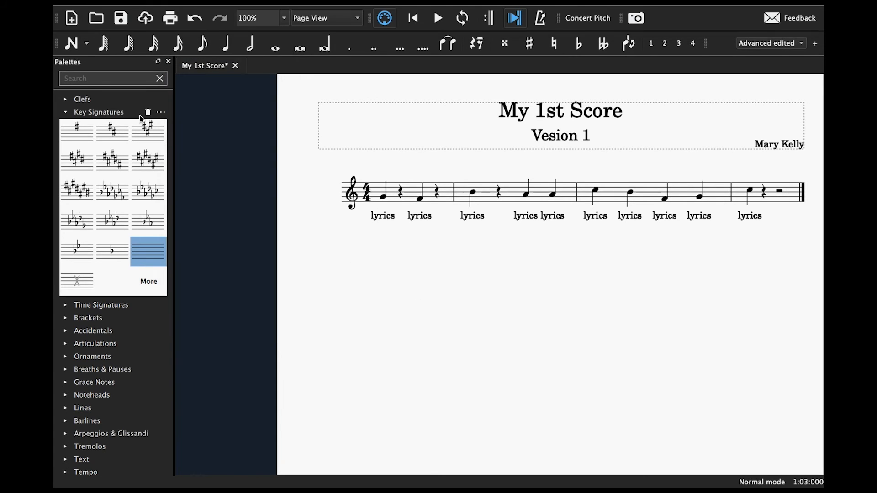
click(66, 113)
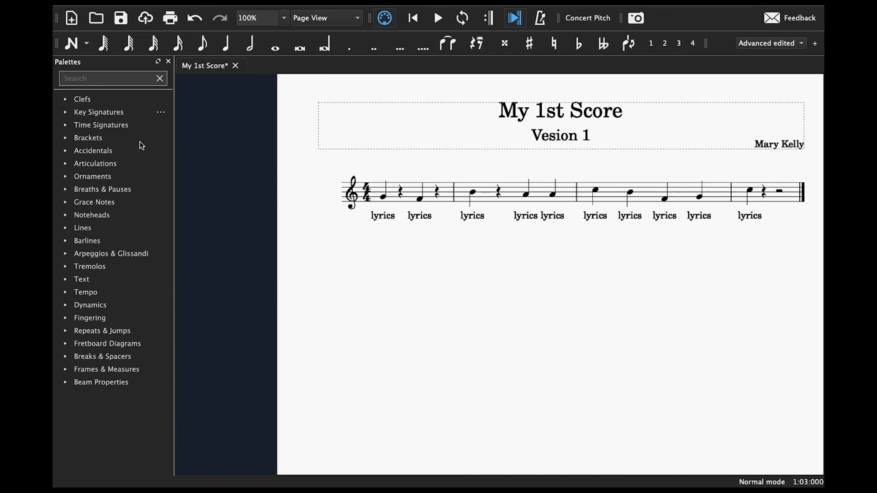
drag(389, 273, 303, 280)
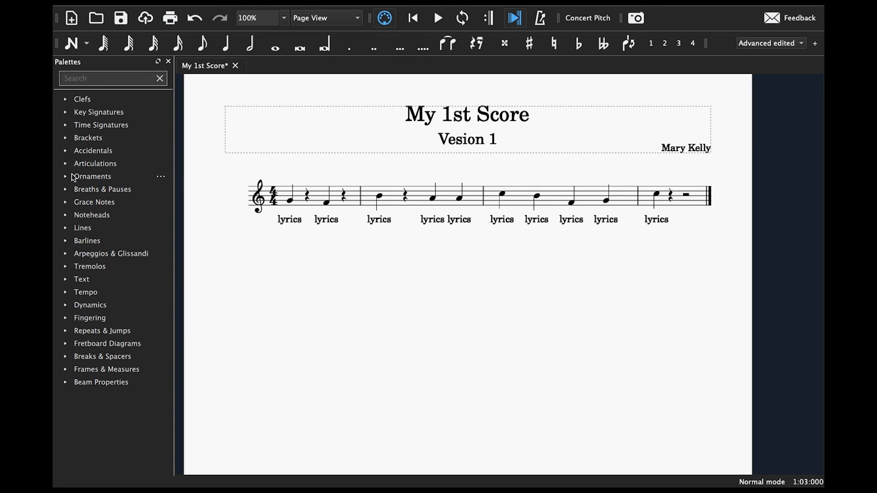
- Add dynamics from the Dynamics palette: pp at the first note of measure 1 and f at the first note of measure 2
click(67, 305)
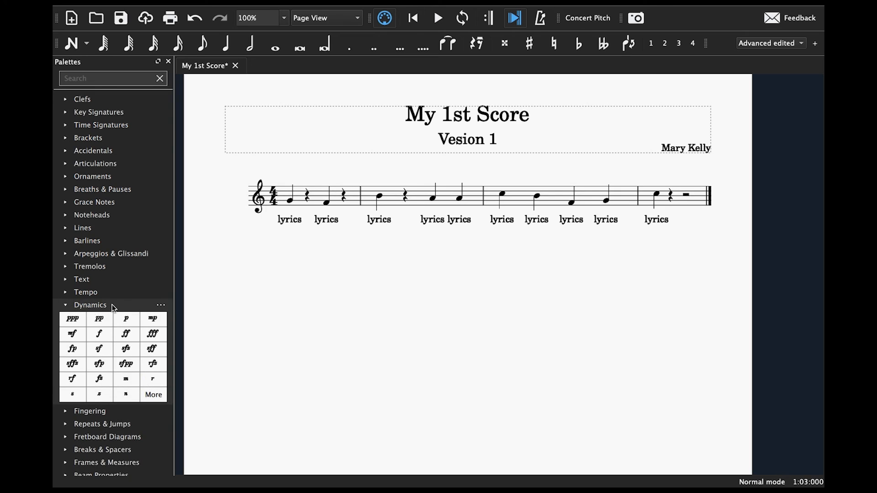
scroll(116, 297, down, 1)
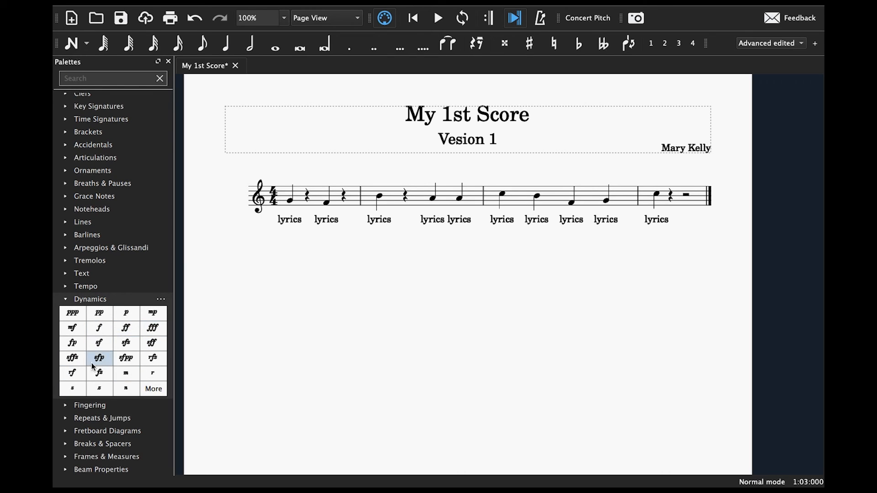
click(289, 202)
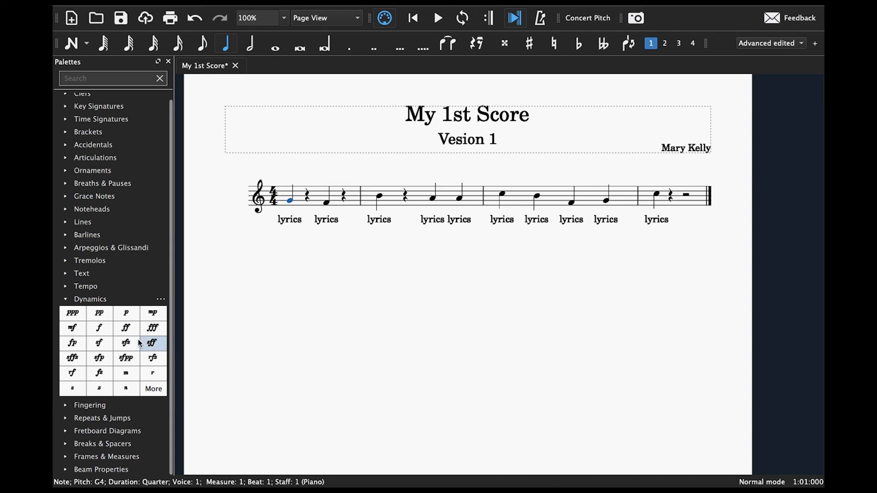
click(104, 316)
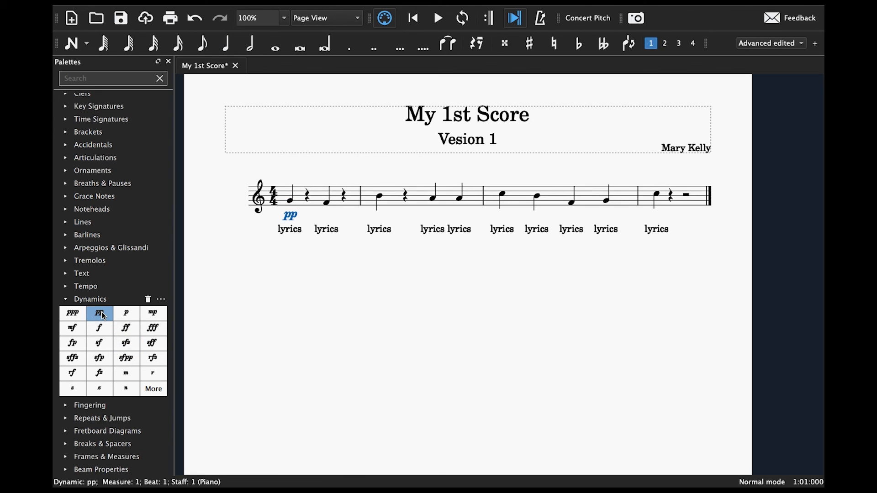
click(378, 270)
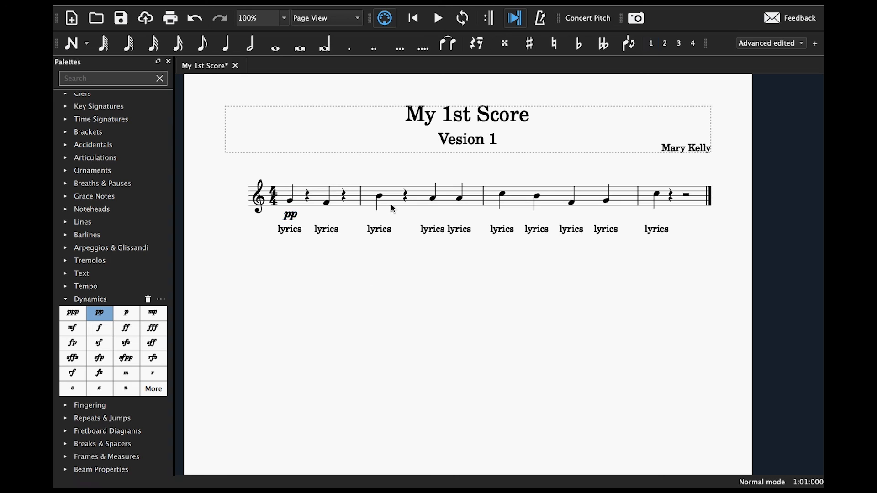
click(380, 197)
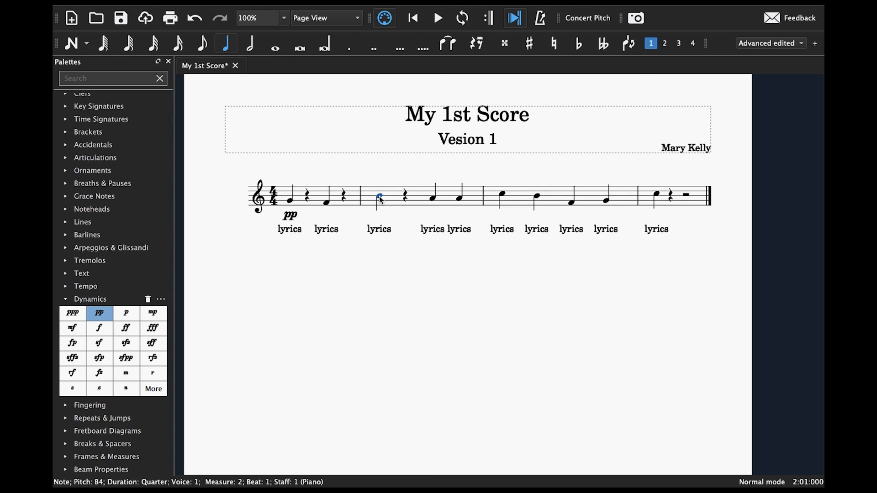
click(107, 329)
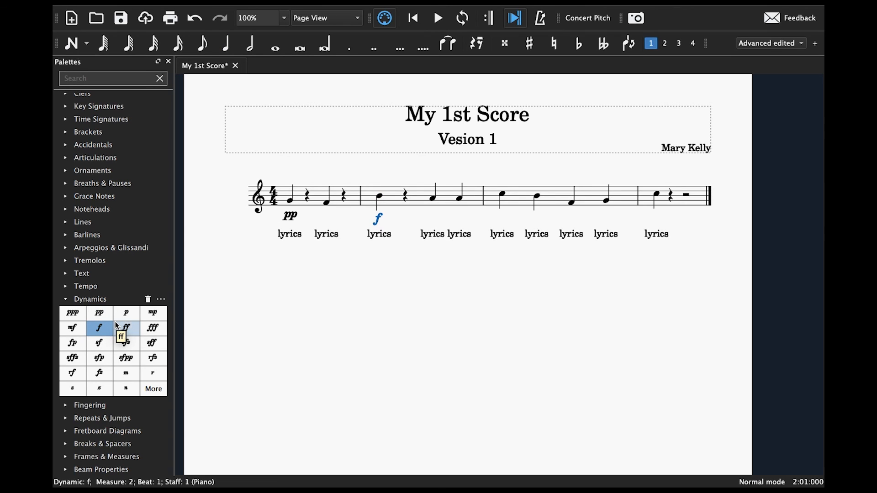
- Add an ff dynamic to the third note of measure 3 and close the Palettes
click(572, 204)
click(127, 329)
click(489, 317)
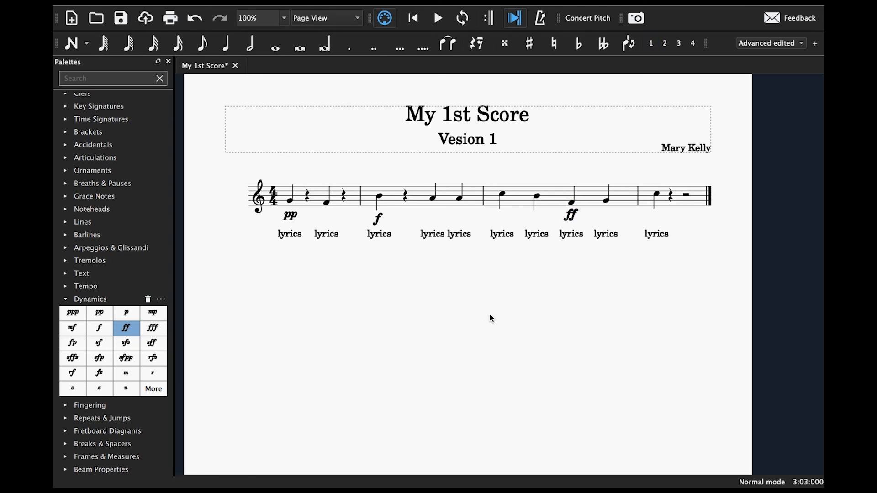
click(169, 62)
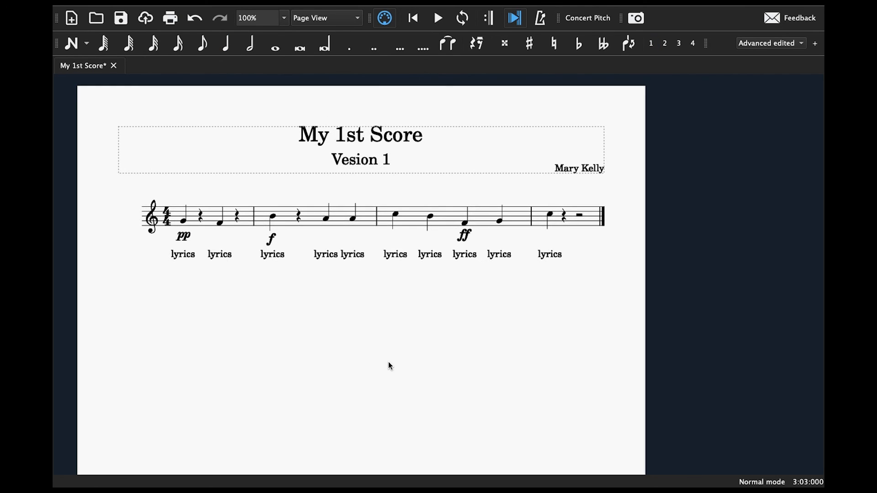